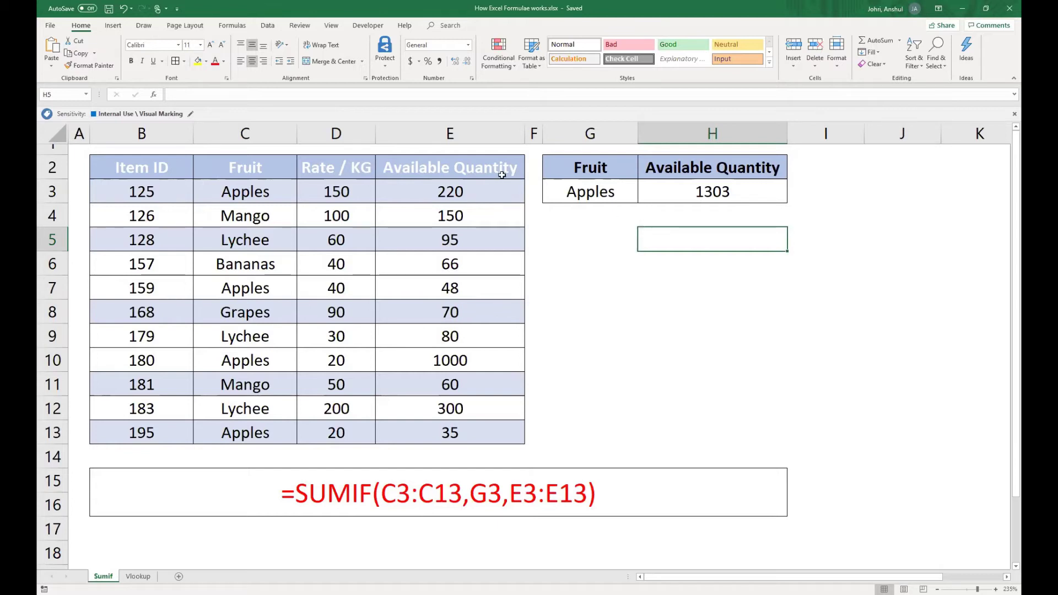
- Select H3 and start Evaluate Formula on SUMIF(C3:C13,G3,E3:E13) from the Formulas tab
click(672, 198)
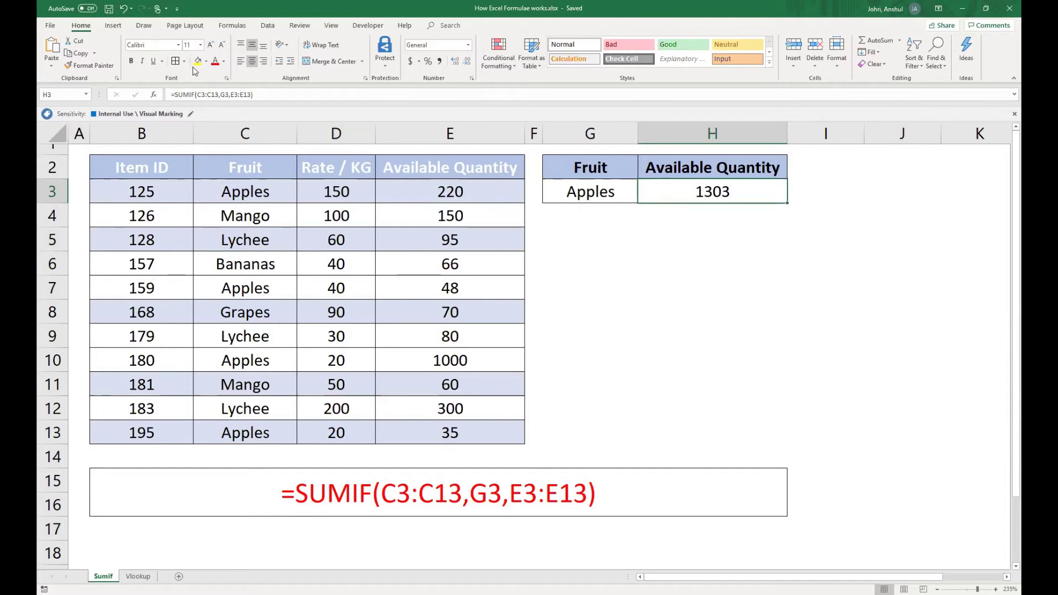
click(226, 28)
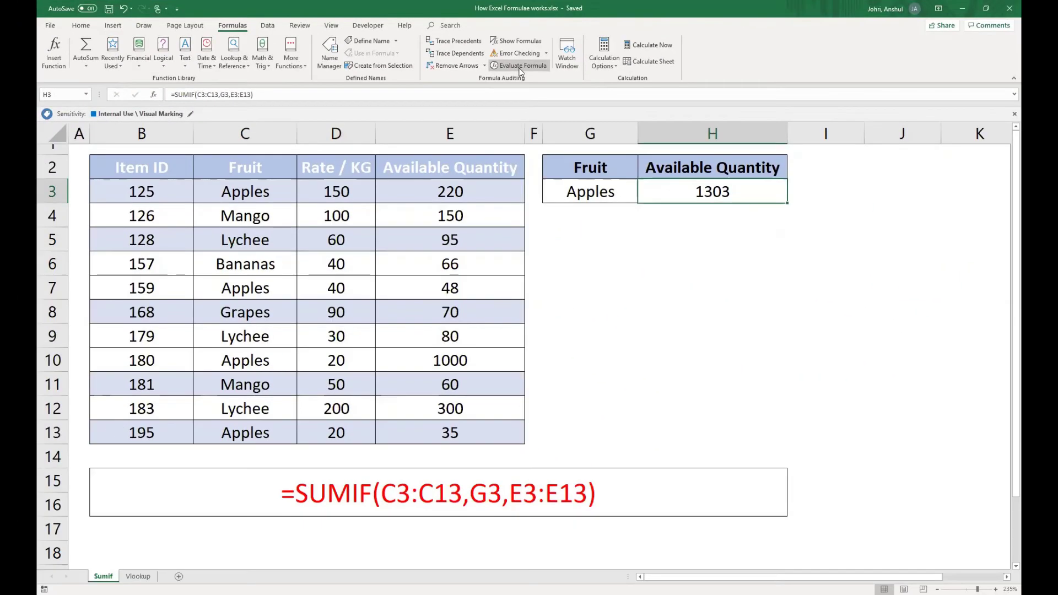
click(532, 71)
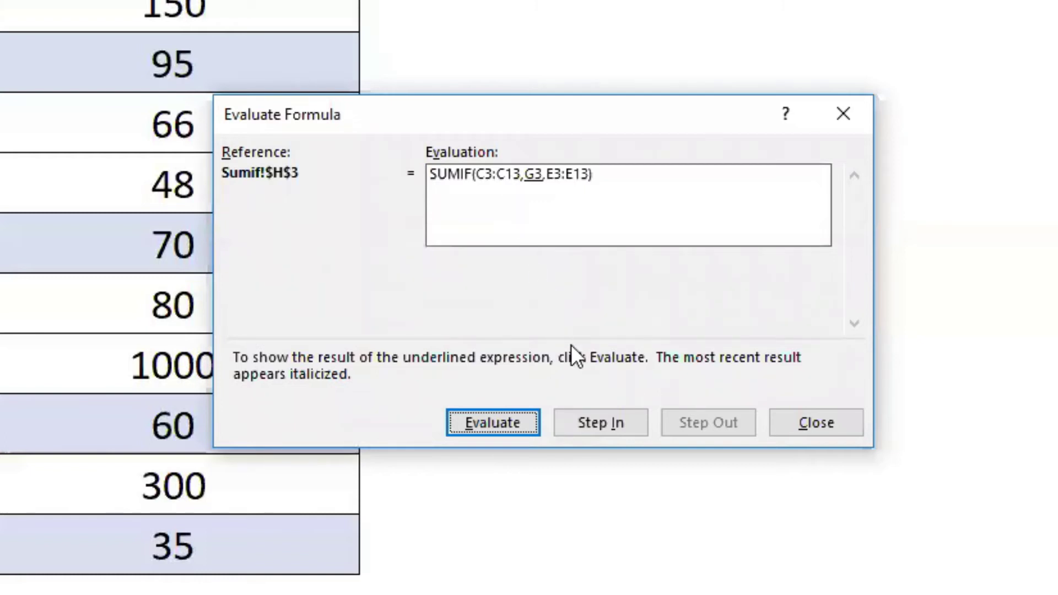
- Trace into G3 to see Apples, evaluate the SUMIF to 1303, restart, and reach 1303 again
click(604, 422)
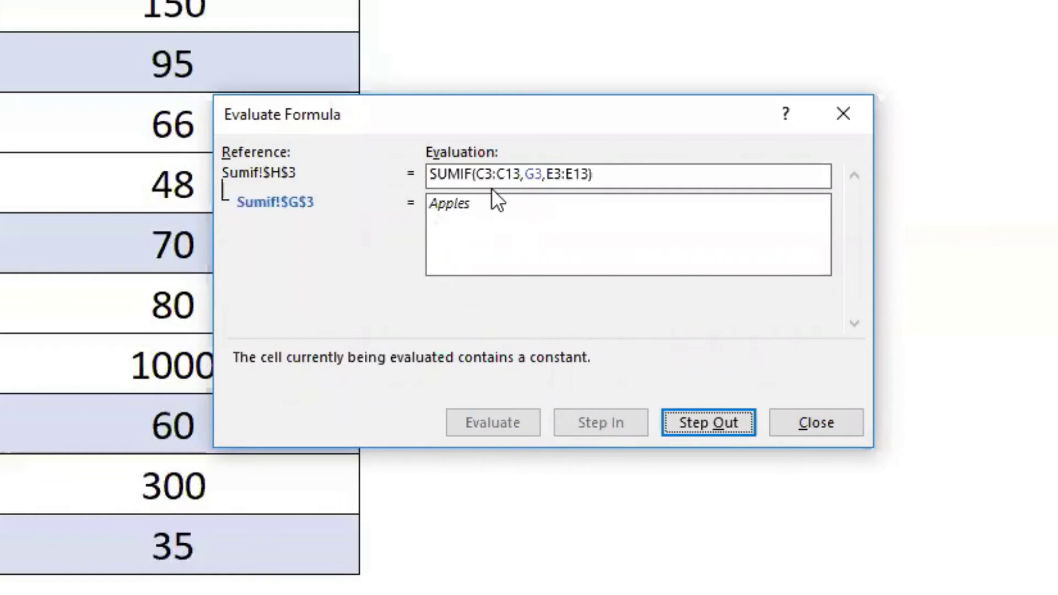
click(708, 424)
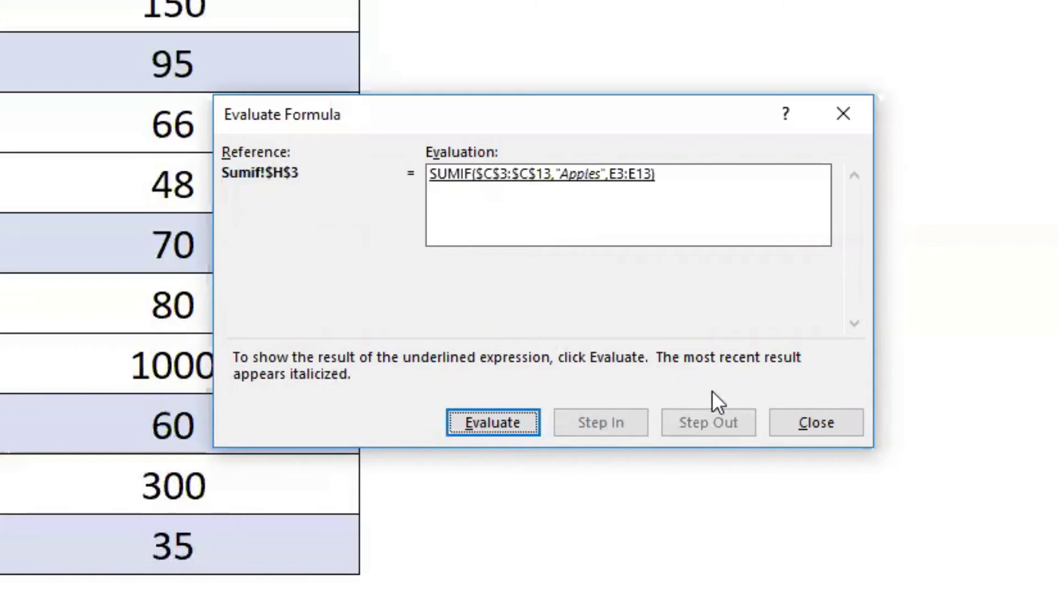
click(512, 422)
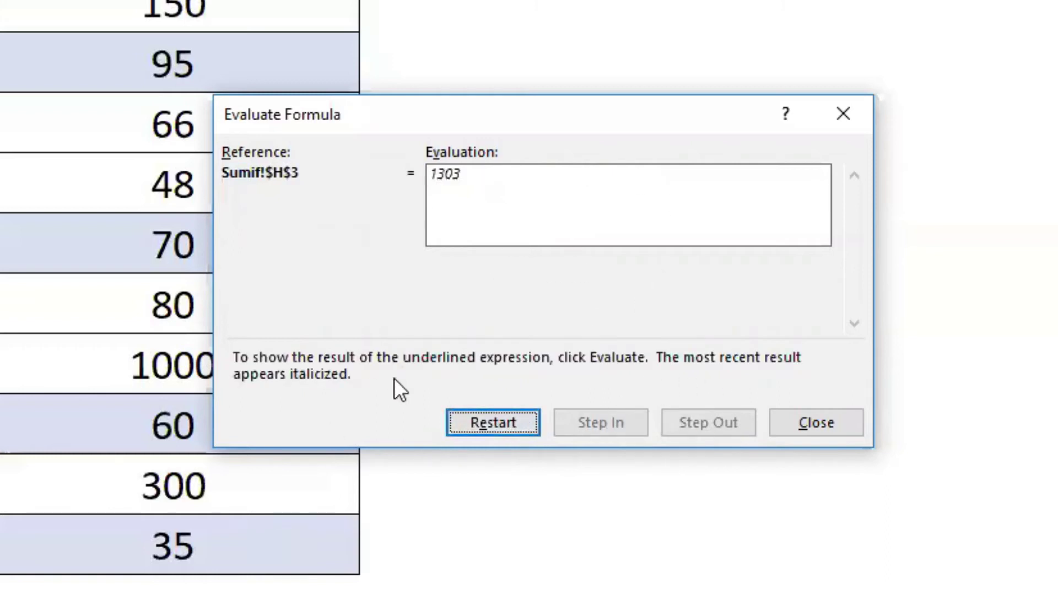
click(504, 423)
click(507, 406)
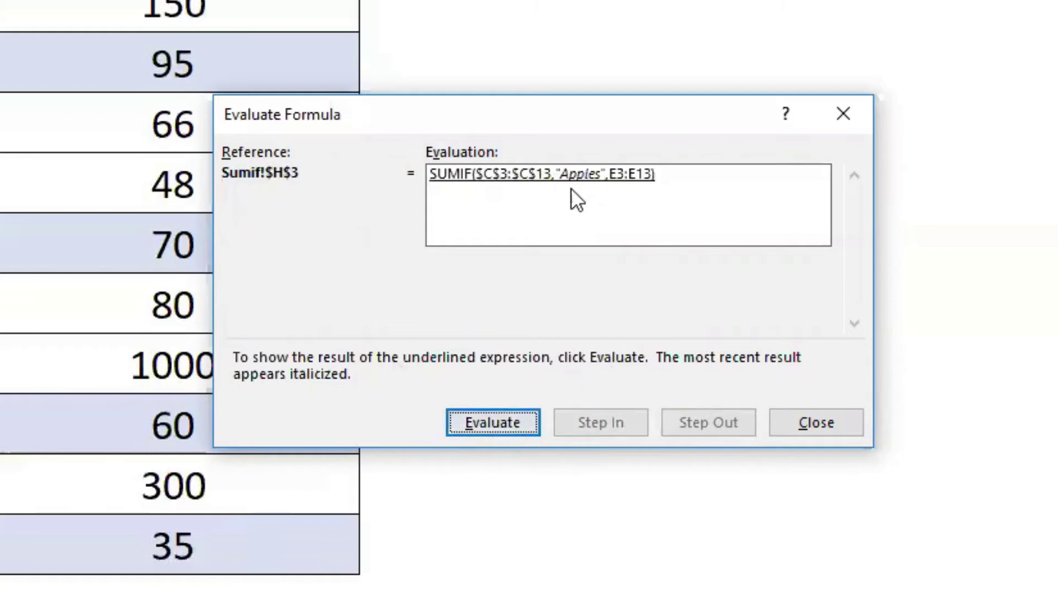
click(484, 424)
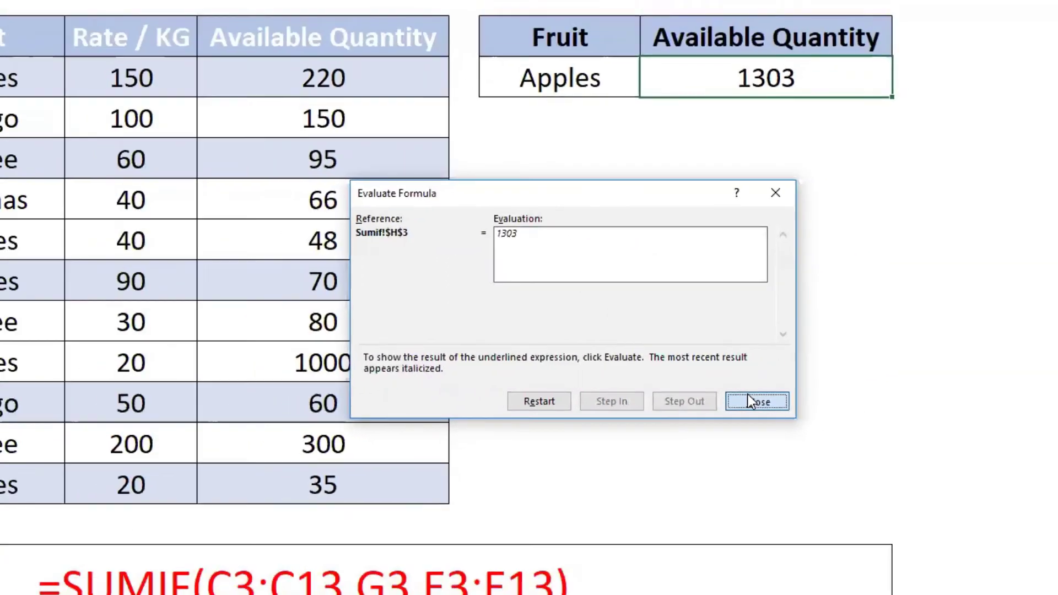
click(805, 423)
- Reopen the H3 evaluation, resolve G3 to "Apples", and close the dialog
click(506, 67)
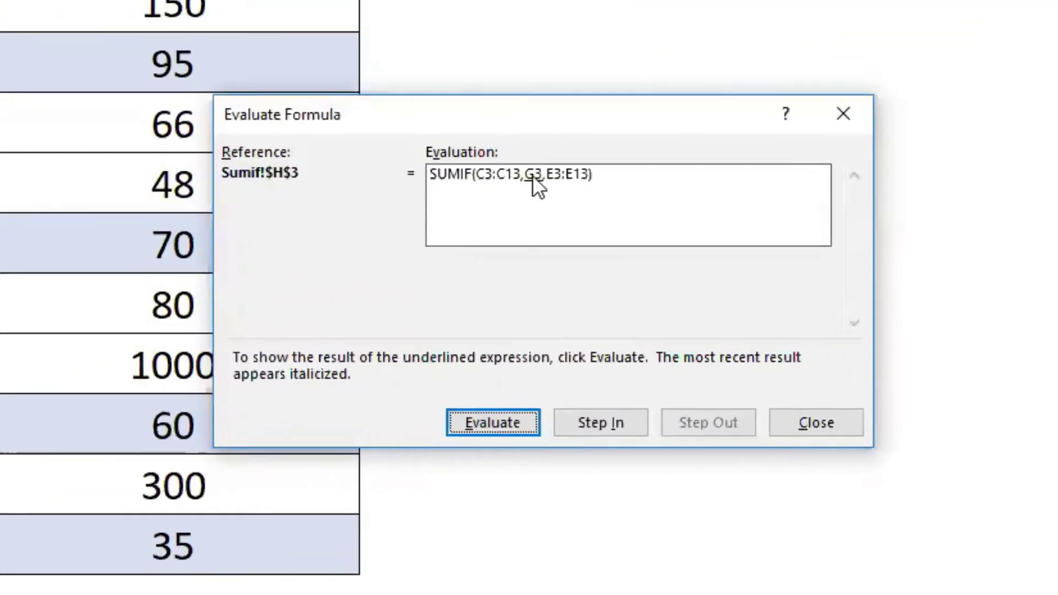
click(530, 419)
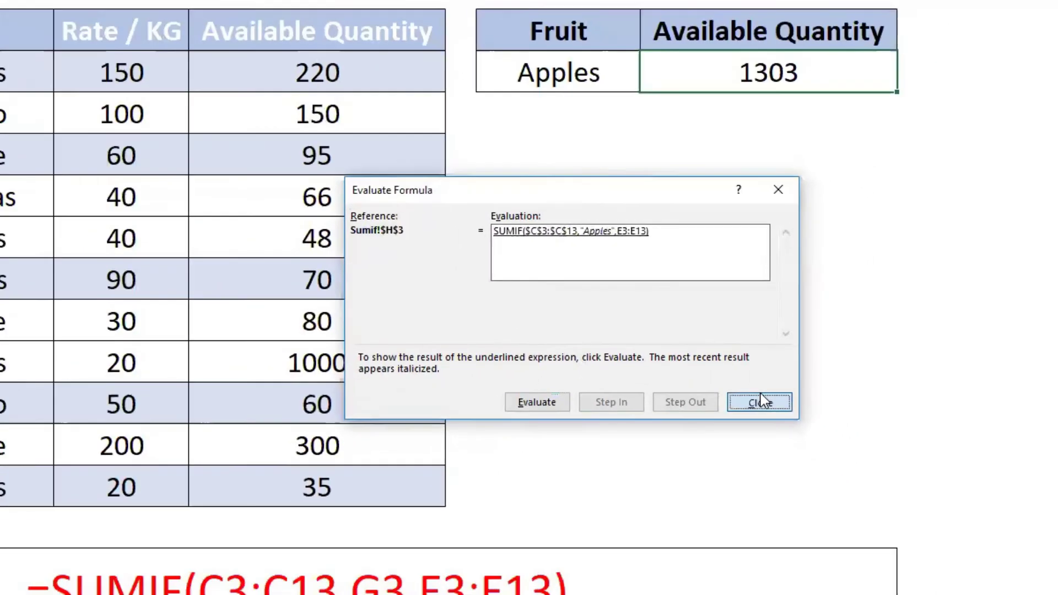
click(816, 423)
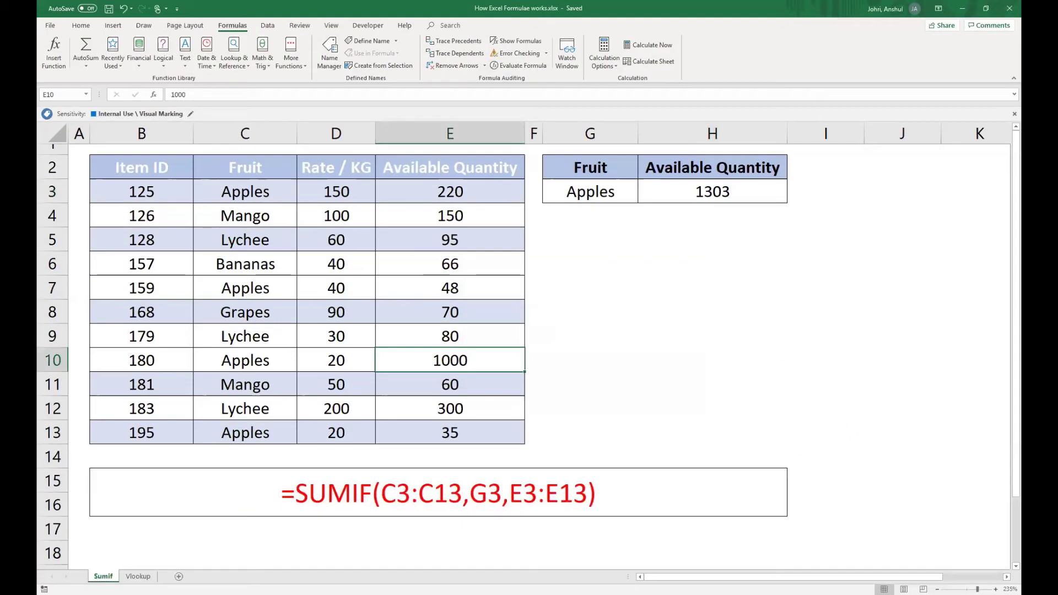
- On the Vlookup sheet, select I3 and start Evaluate Formula on its nested VLOOKUP/IF formula
click(137, 575)
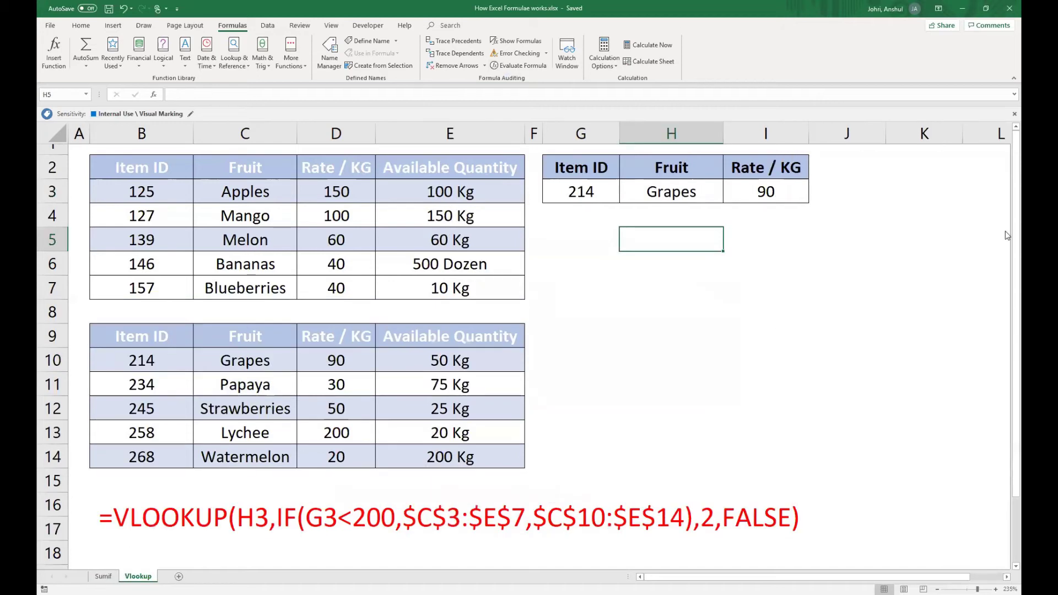
click(767, 189)
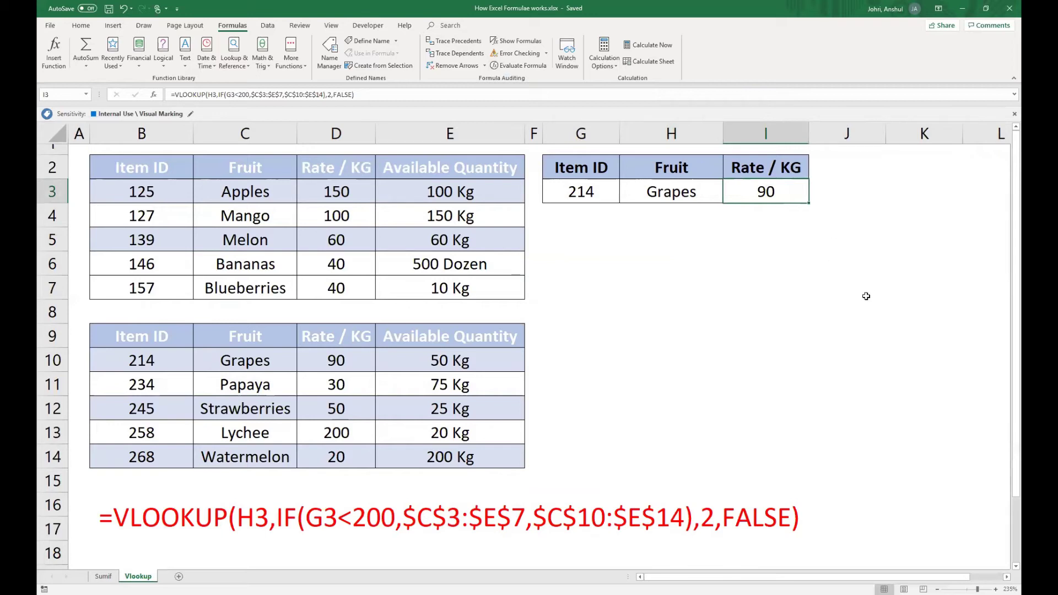
click(514, 65)
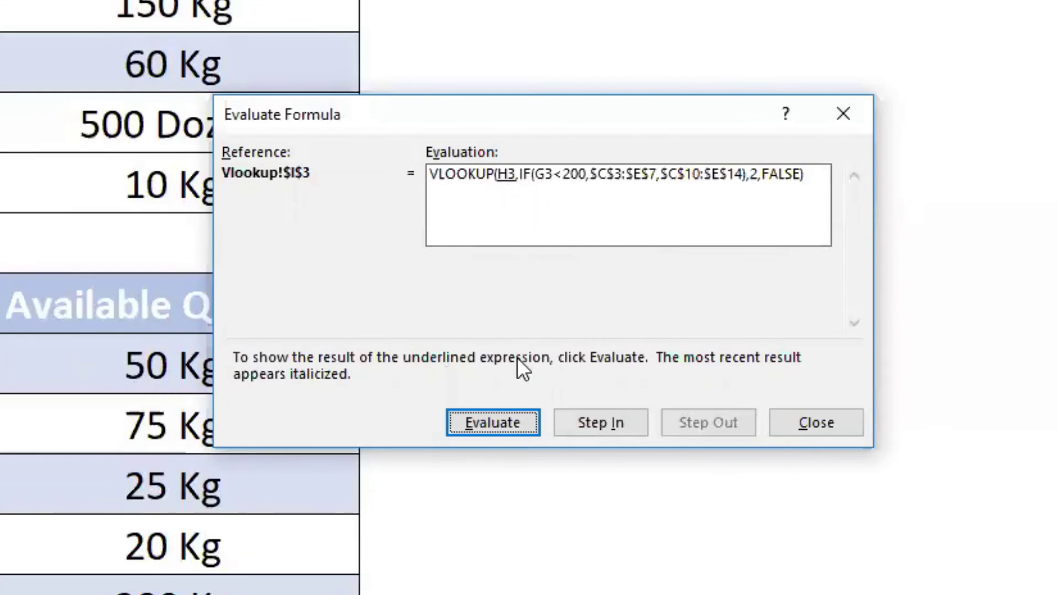
- Evaluate I3 through Grapes, 214, 214<200 FALSE and $C$10:$E$14 to 90, then close
click(516, 422)
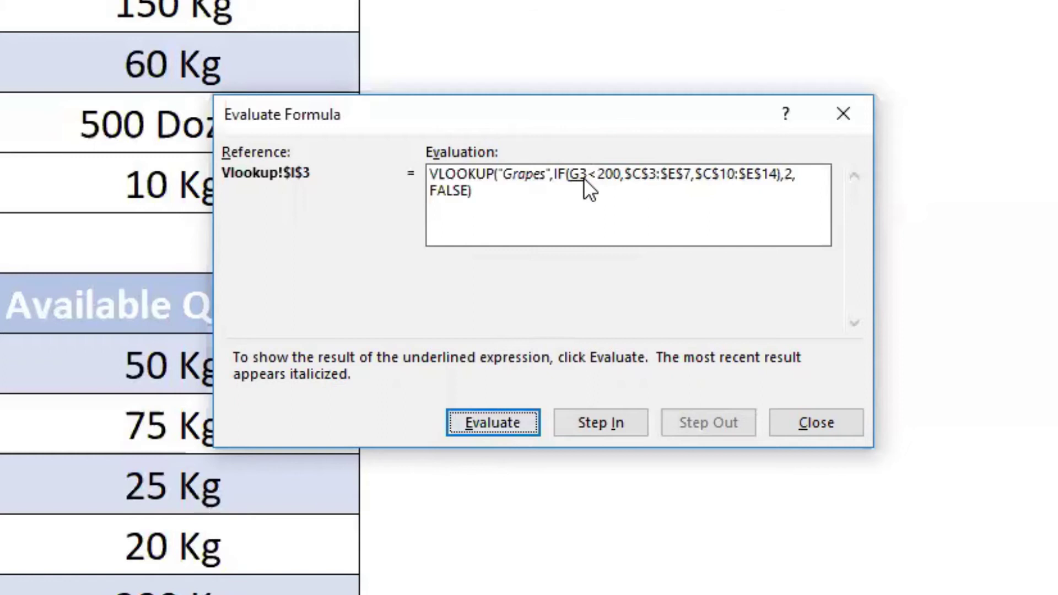
click(512, 425)
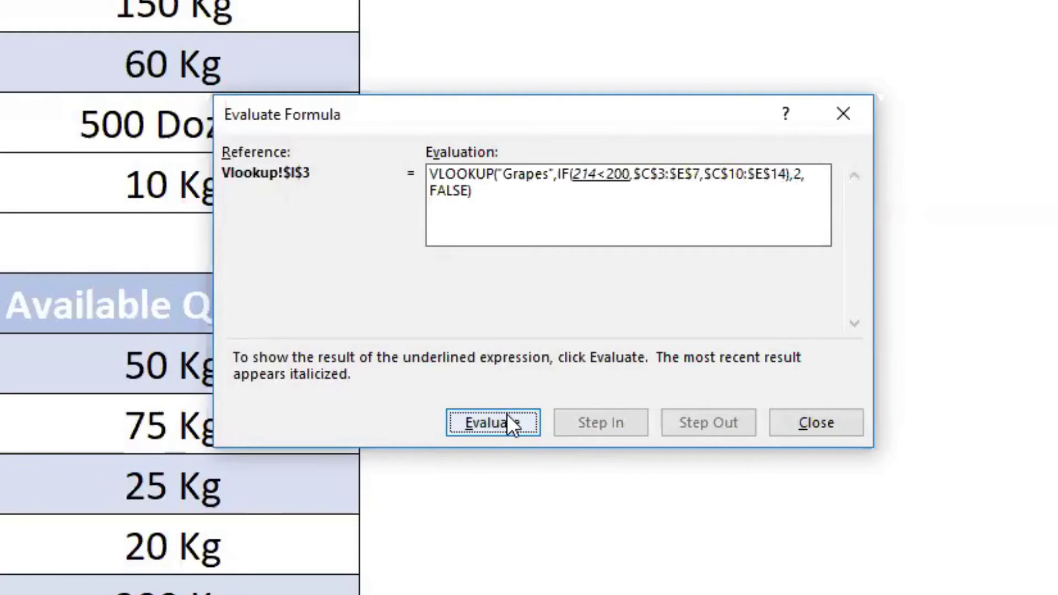
click(492, 423)
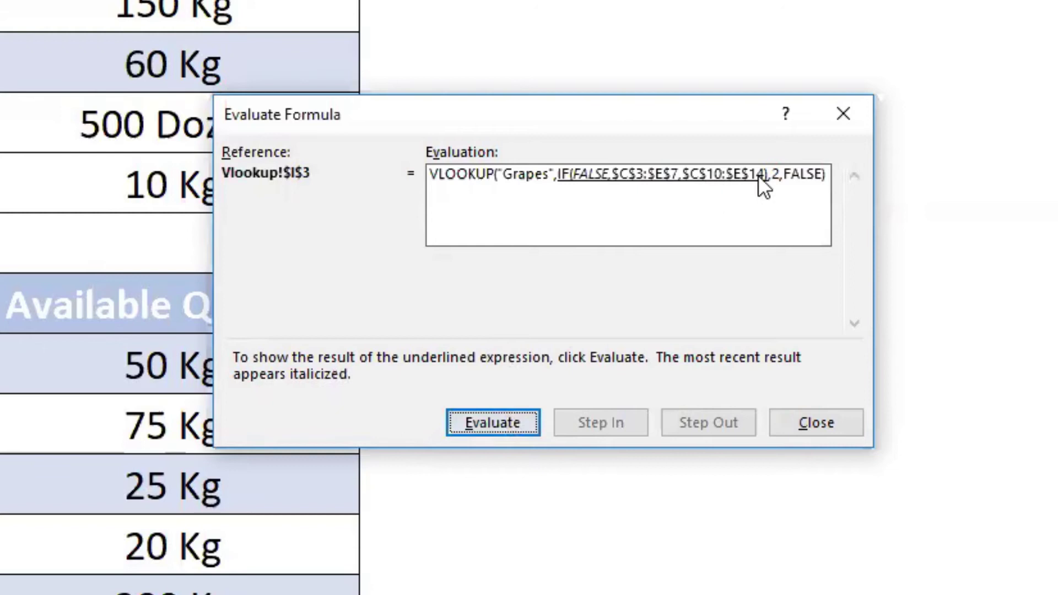
click(487, 423)
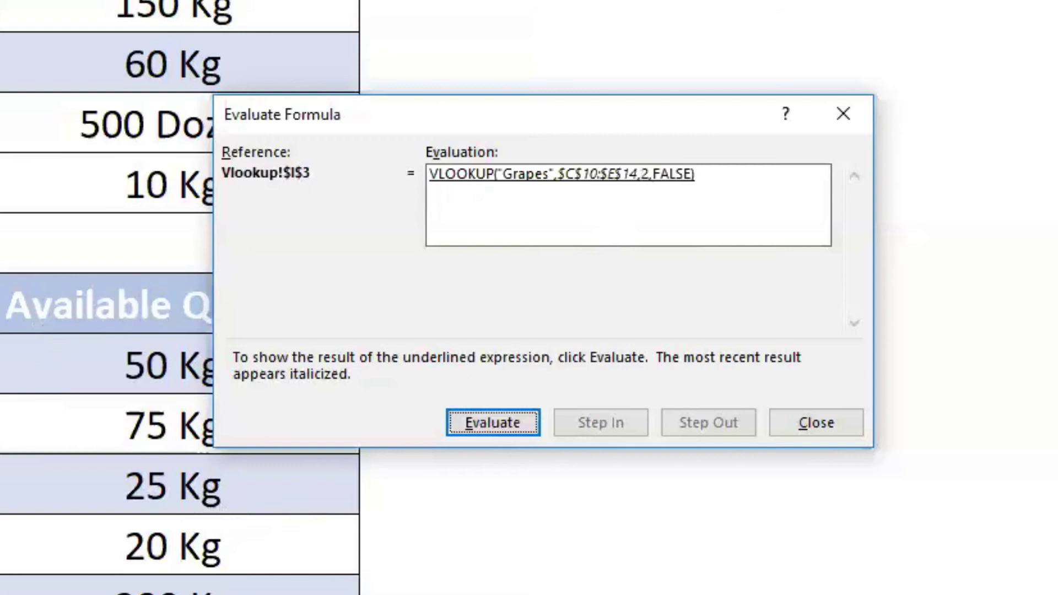
click(497, 422)
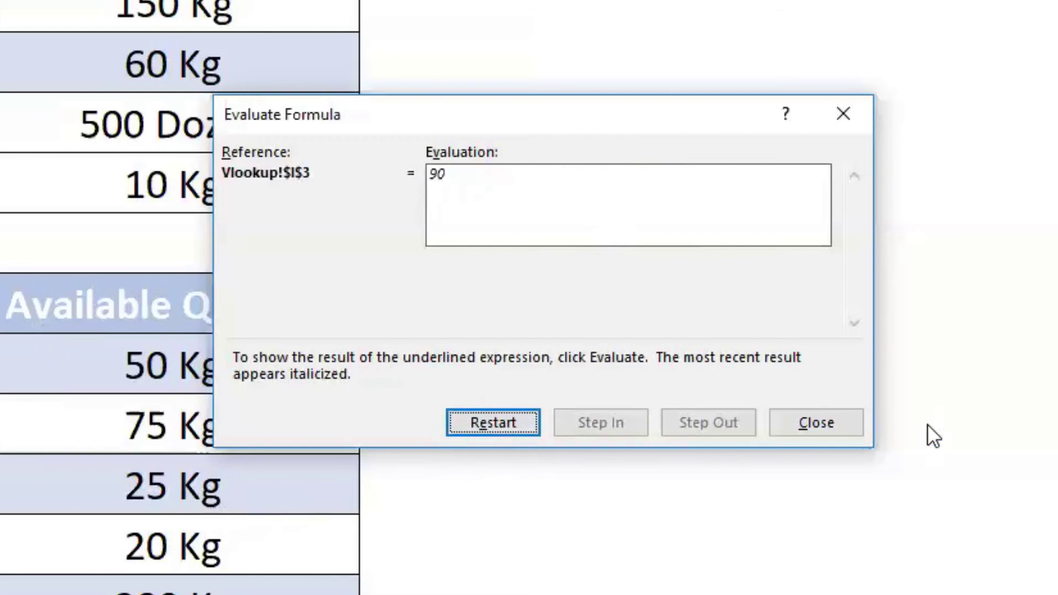
click(800, 414)
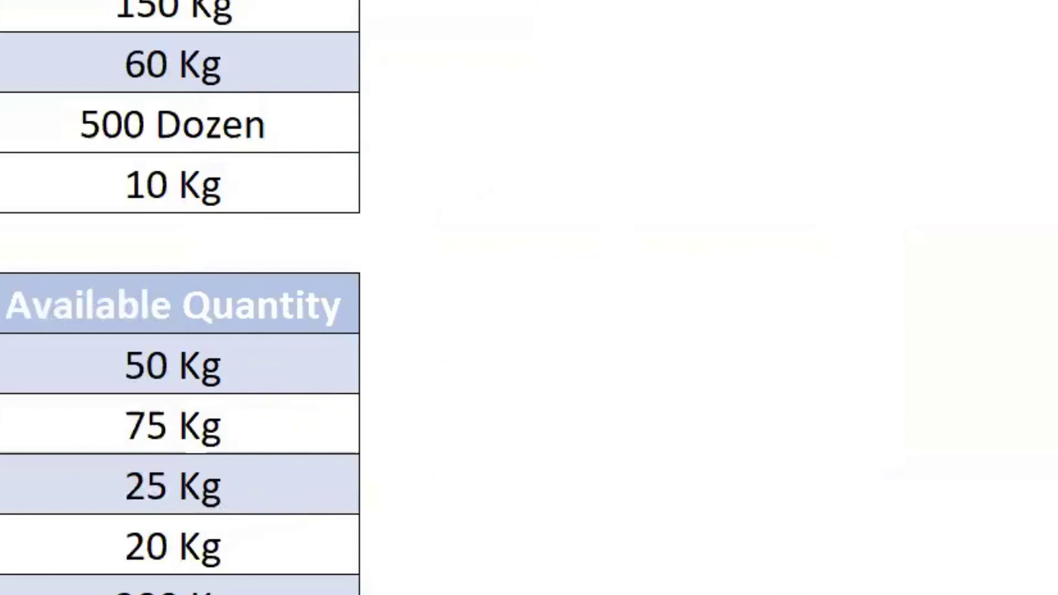
- Select I3 and reopen Evaluate Formula for it with Alt+M, V
click(500, 16)
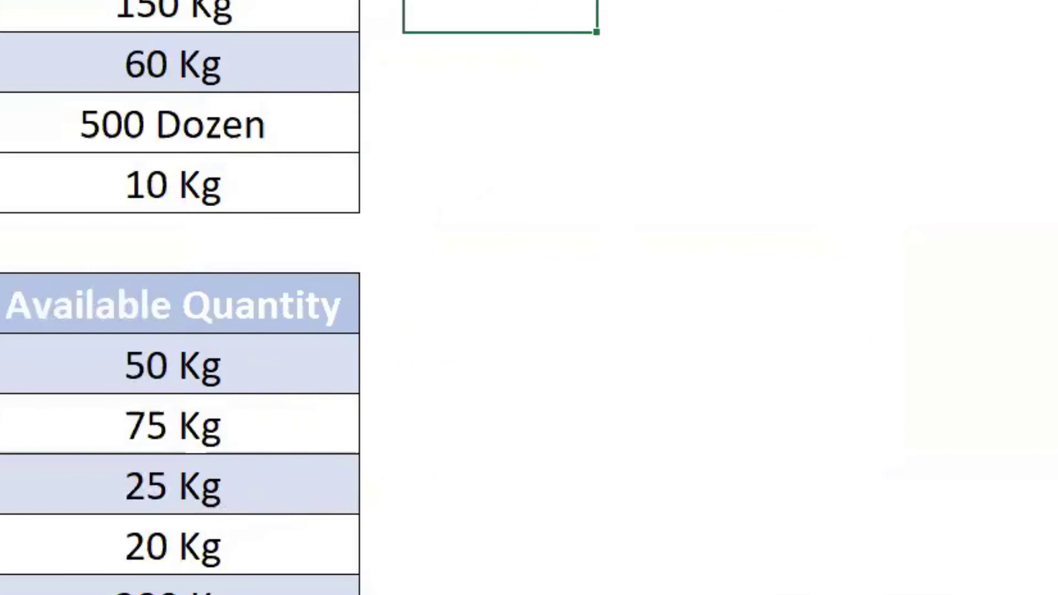
key(Up)
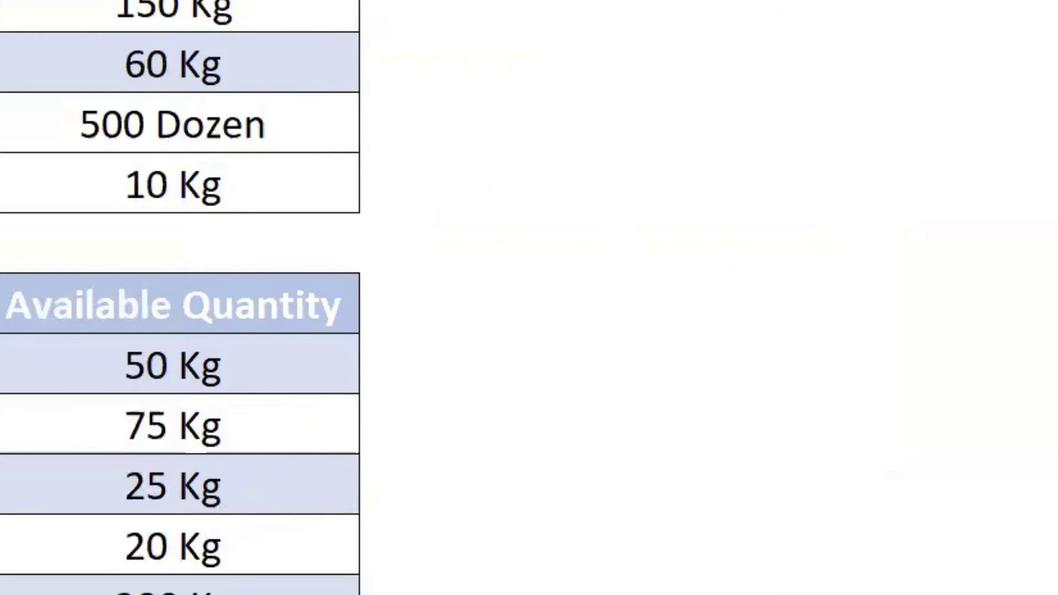
key(alt+m)
key(v)
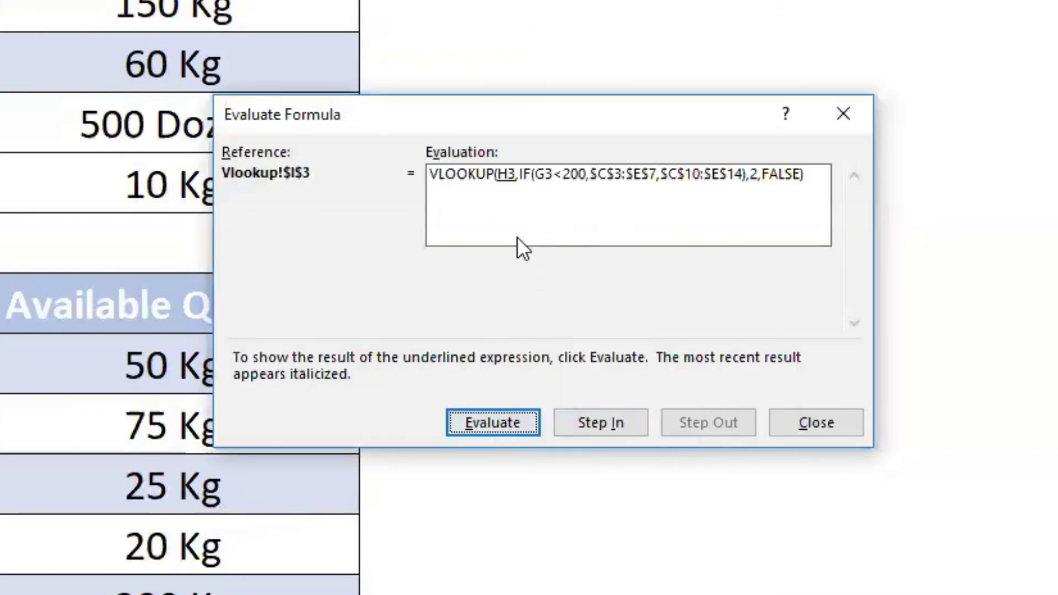
- Evaluate I3 through Mango, 127, 127<200 TRUE and $C$3:$E$7 to 100, then close
click(492, 420)
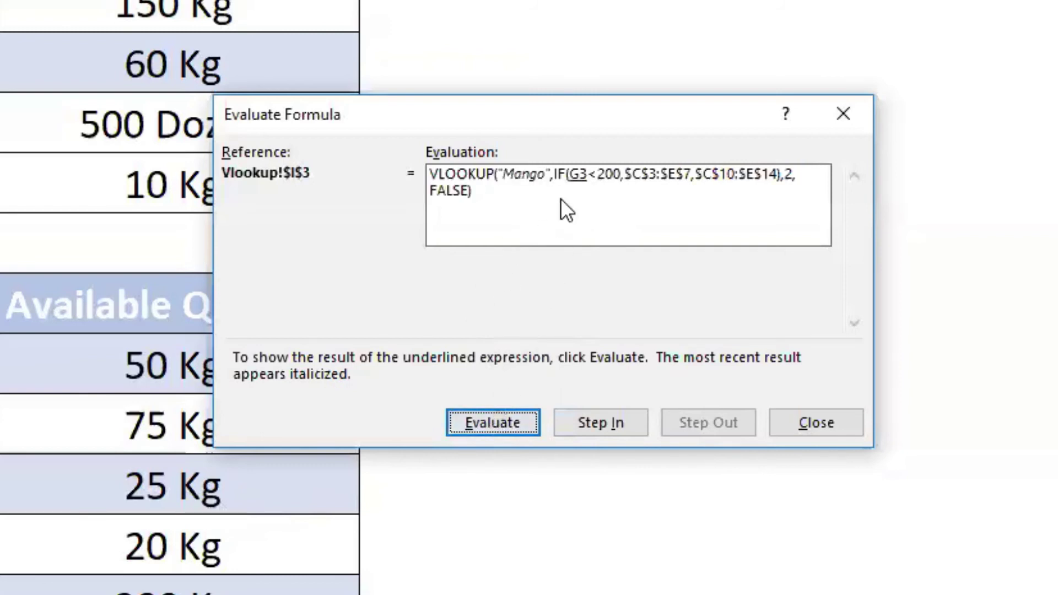
click(512, 427)
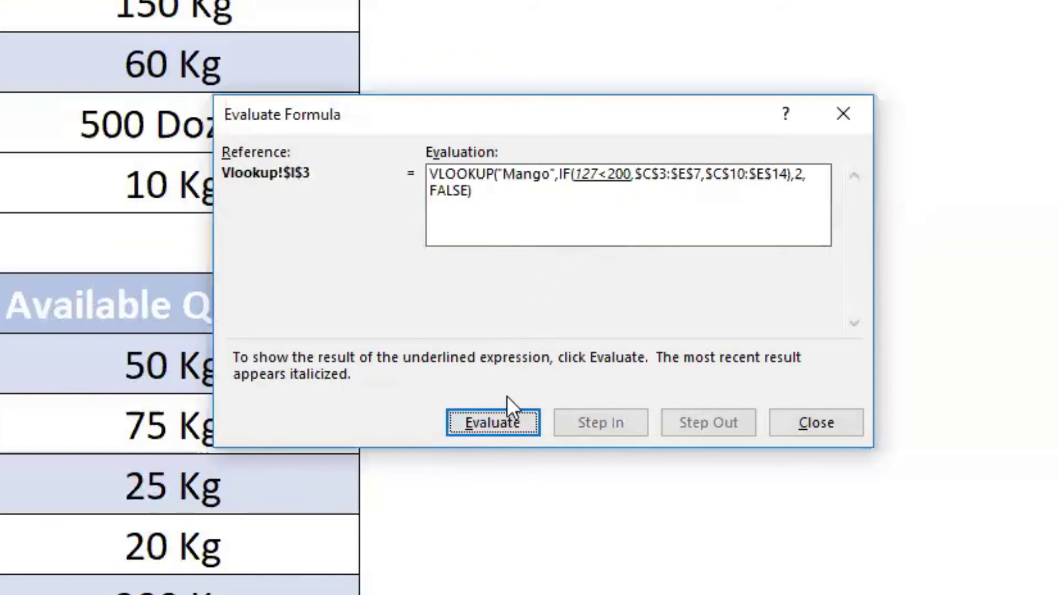
click(491, 418)
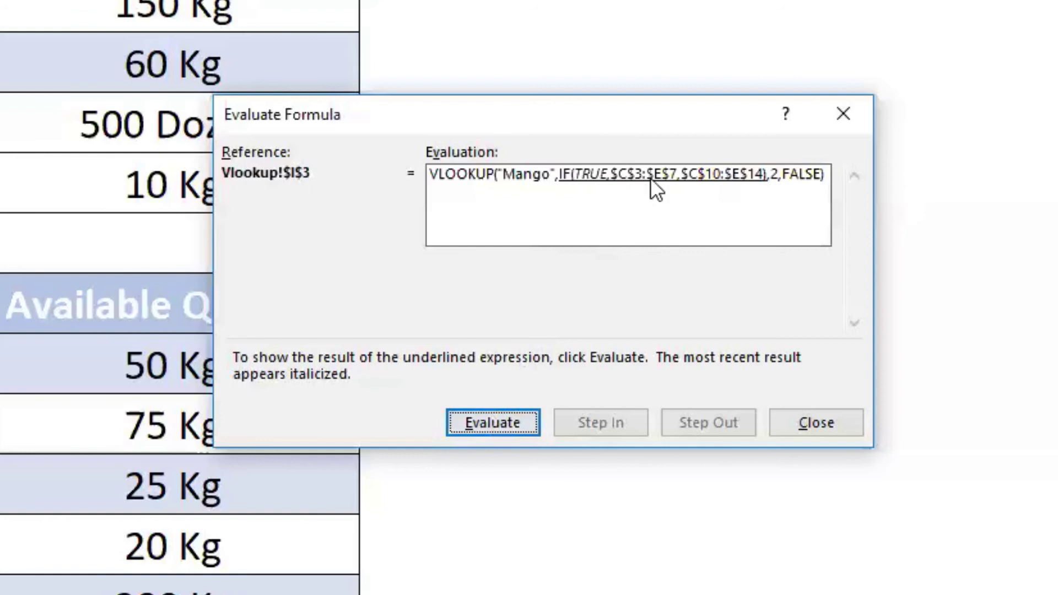
click(486, 426)
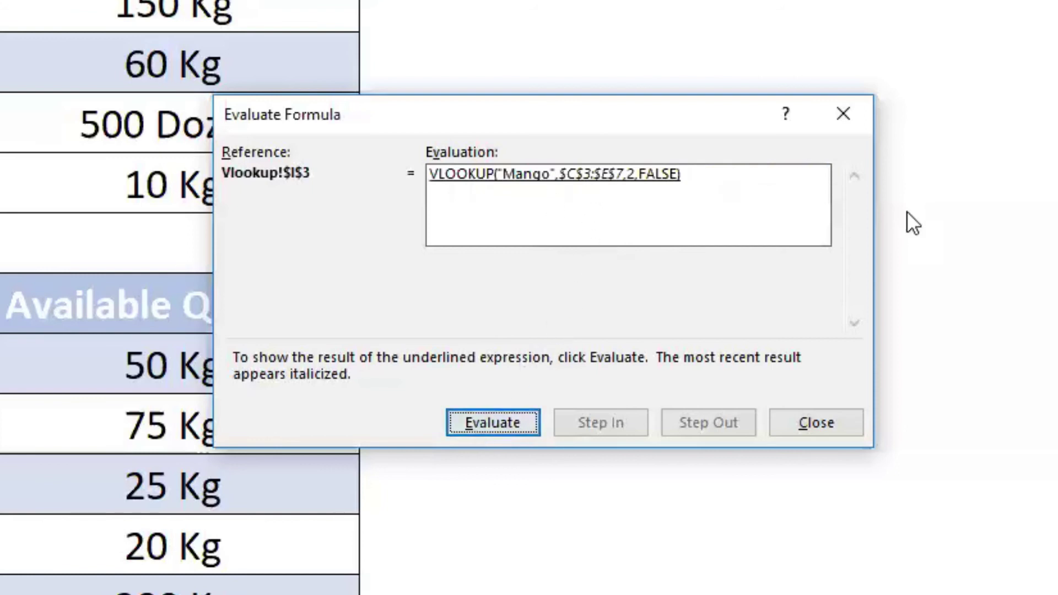
click(510, 419)
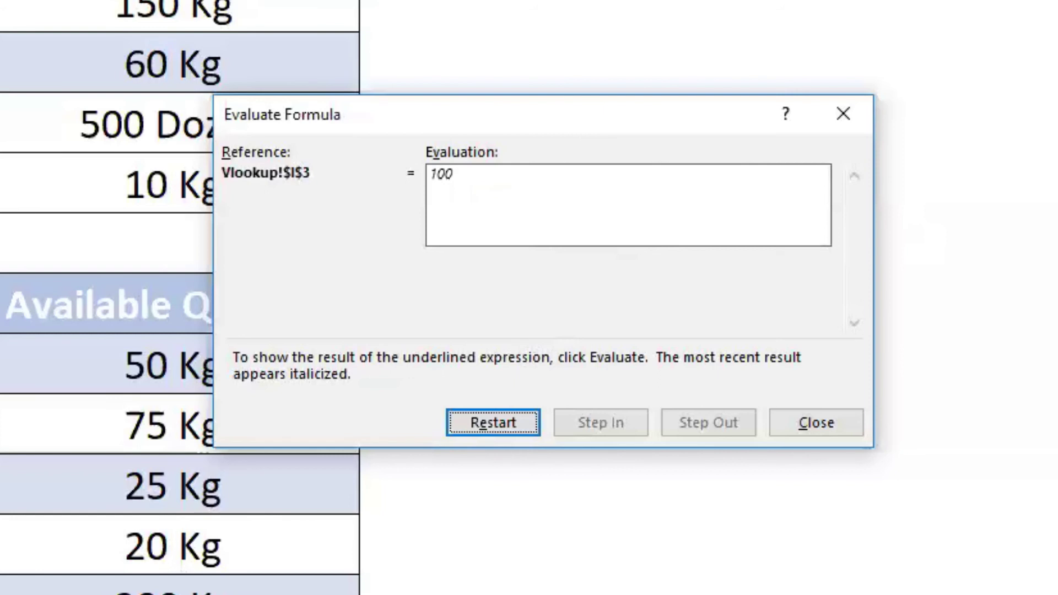
click(815, 421)
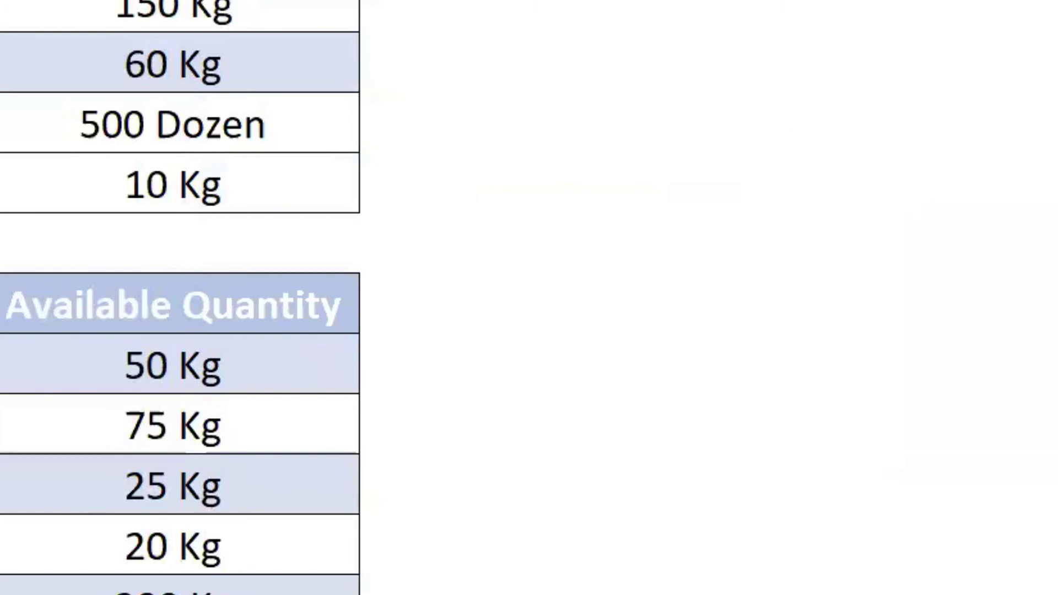
- Reopen Evaluate Formula for I3 with Alt+M, V, evaluate through to 100, and restart
key(alt+m)
key(v)
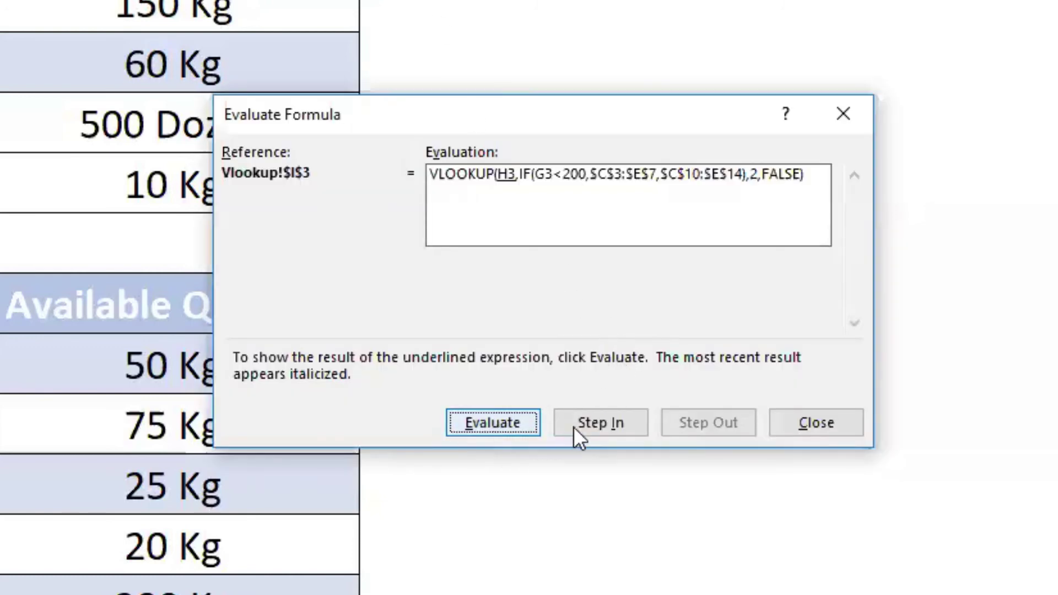
click(498, 432)
click(498, 431)
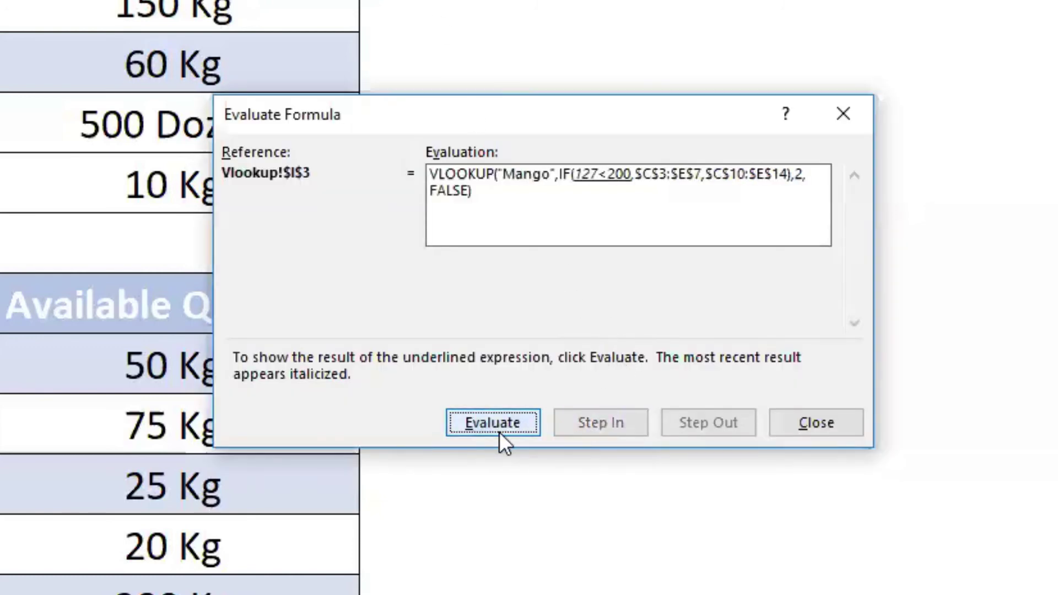
click(498, 428)
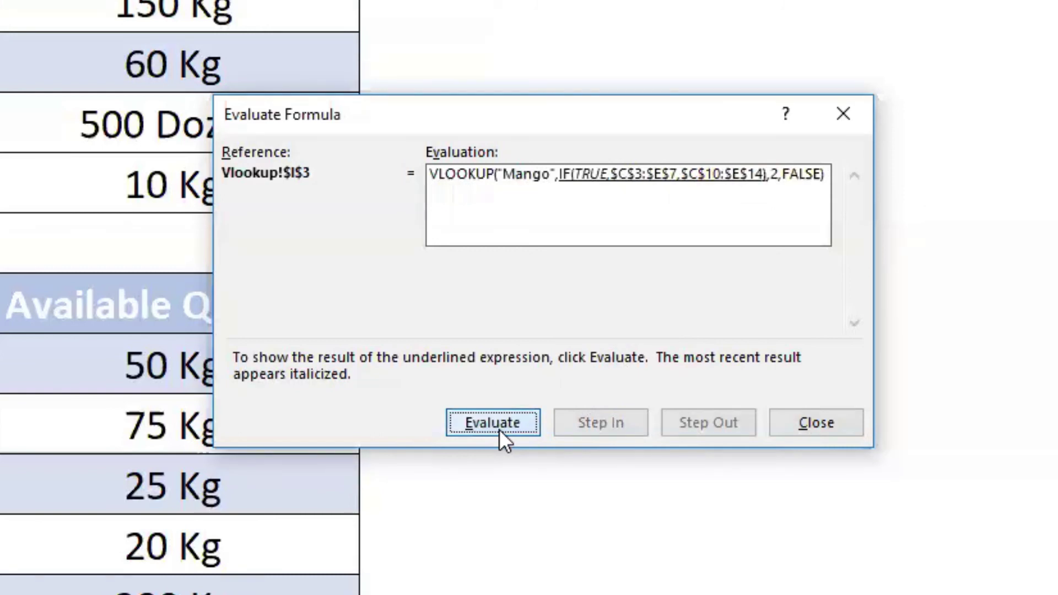
click(498, 429)
click(532, 427)
click(521, 427)
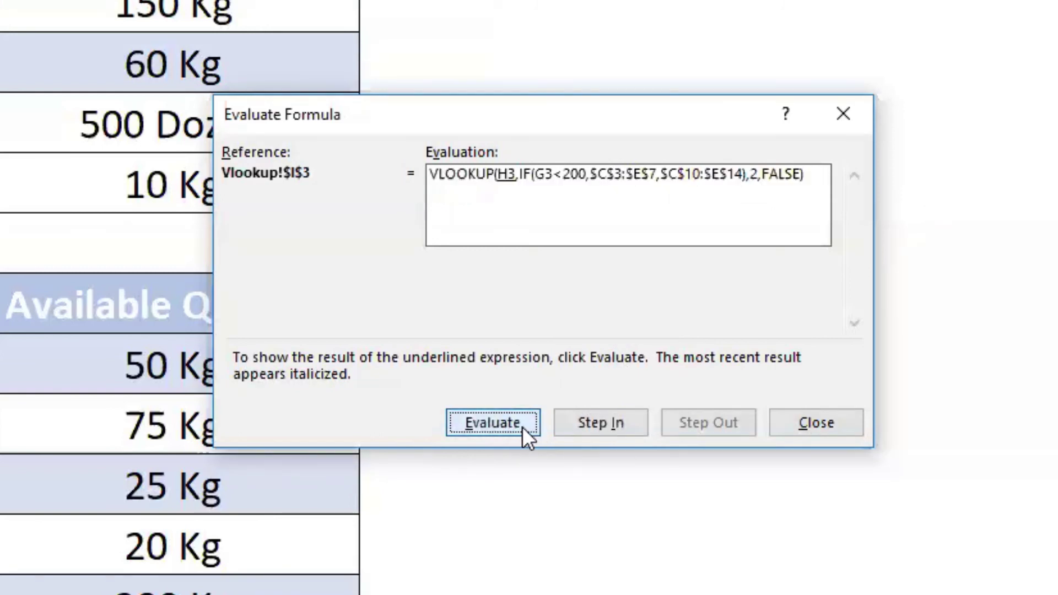
- Trace into H3 to confirm Mango, then evaluate G3 to 127, the test to TRUE, and the result to 100
click(588, 424)
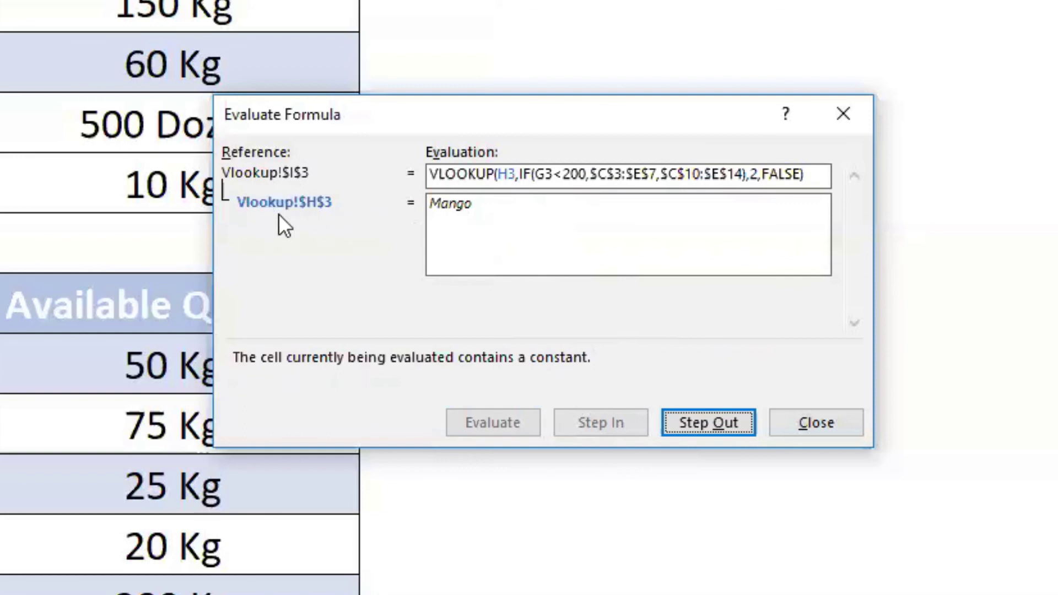
click(727, 421)
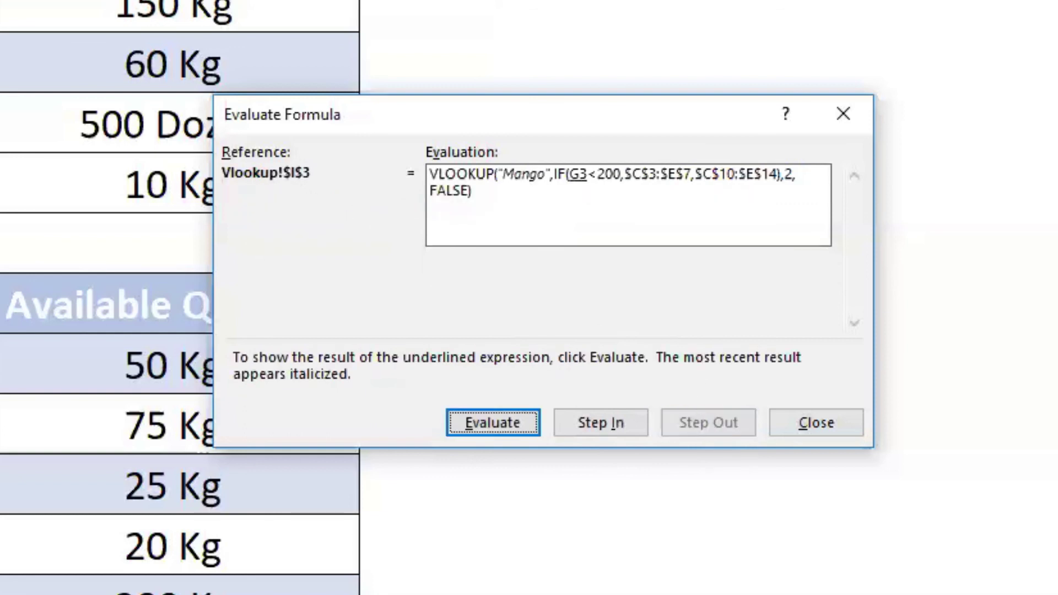
click(505, 422)
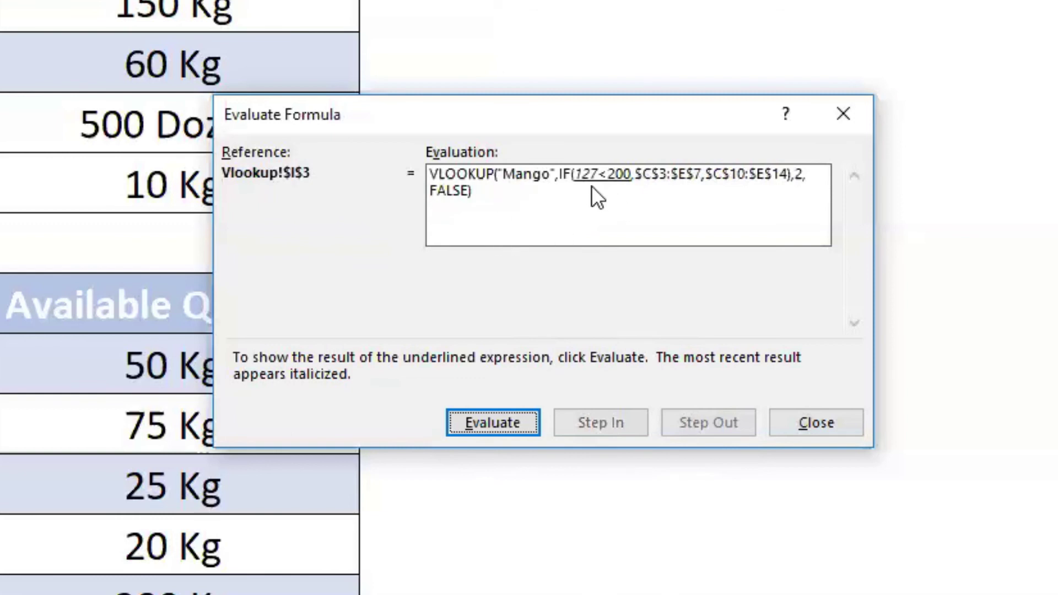
click(494, 426)
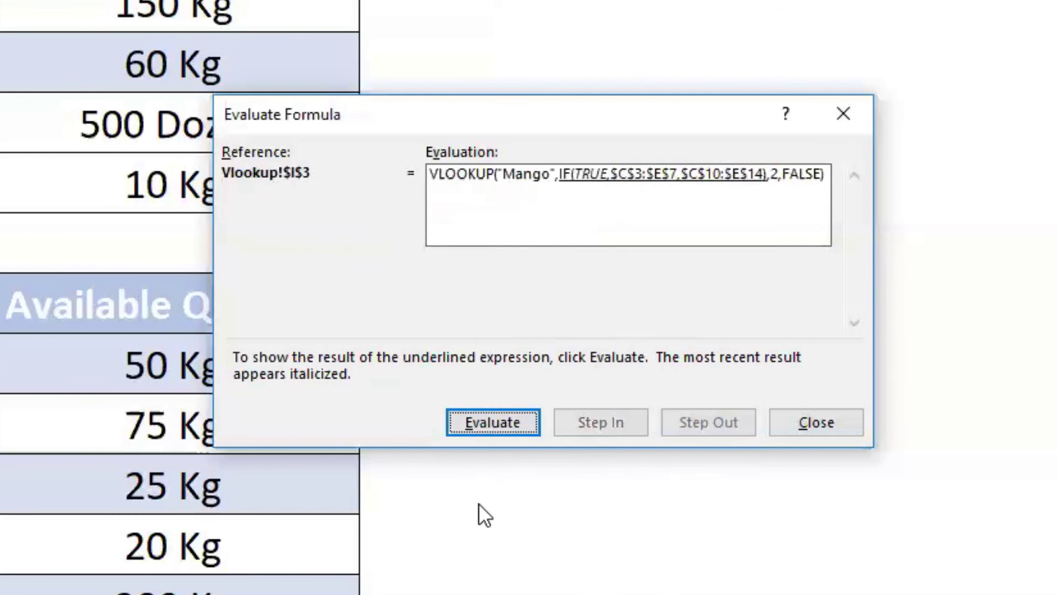
click(504, 416)
click(505, 416)
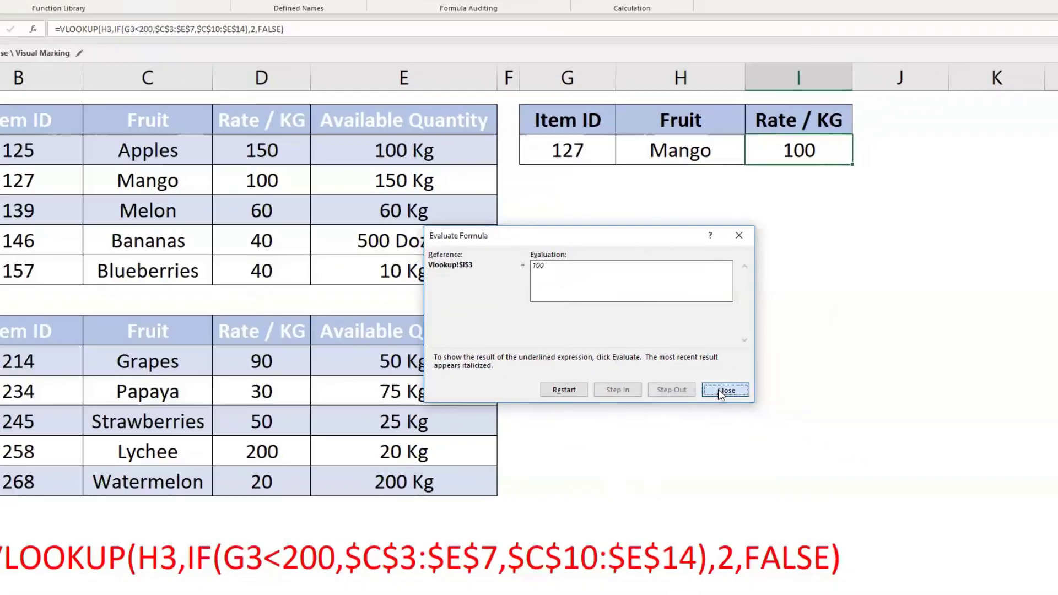
click(806, 428)
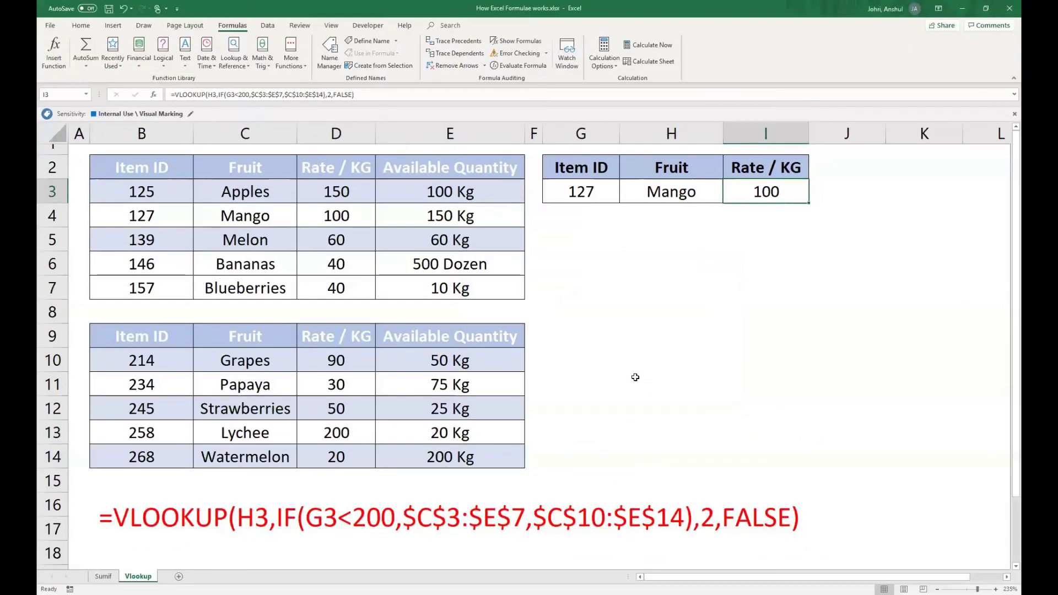